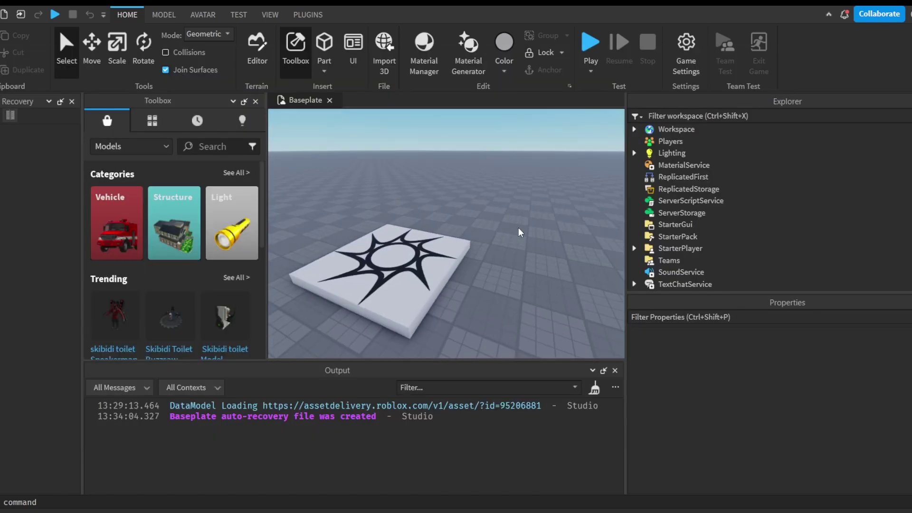
pyautogui.scroll(-3, 518, 229)
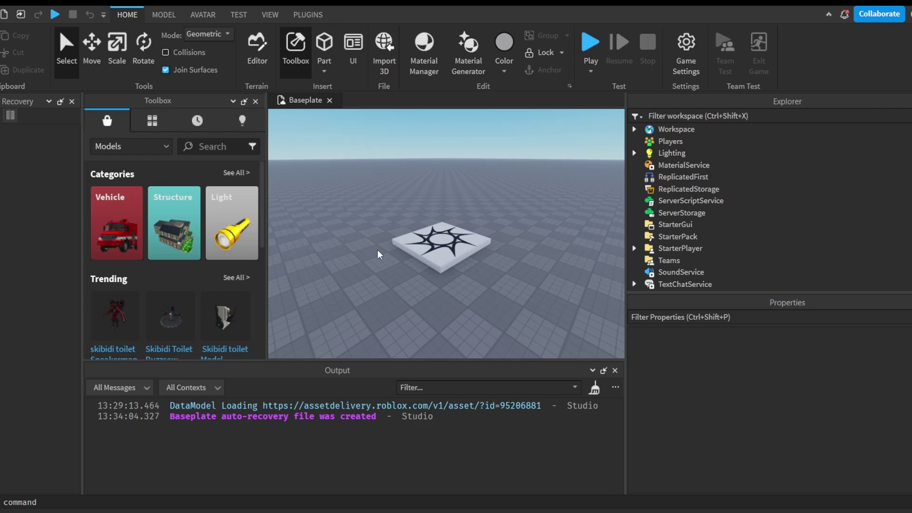
pyautogui.scroll(3, 388, 251)
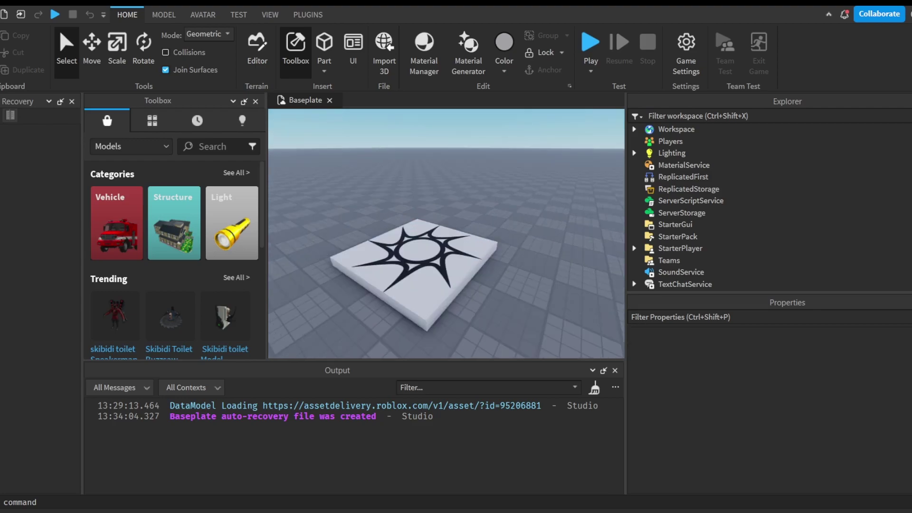
pyautogui.scroll(-3, 514, 242)
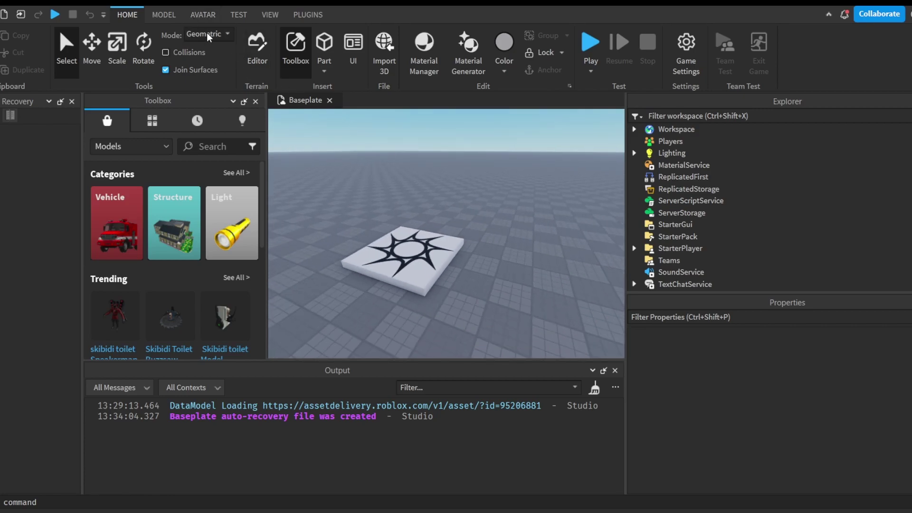
pyautogui.click(203, 15)
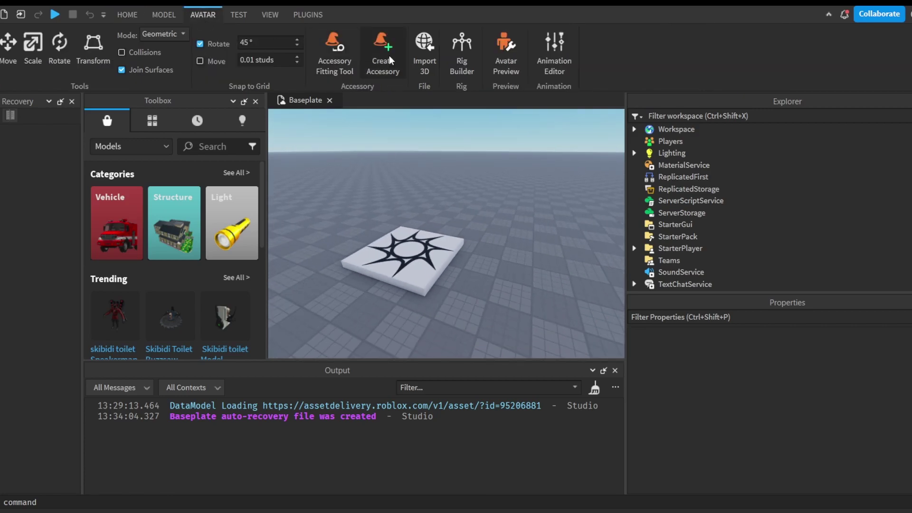
pyautogui.click(469, 45)
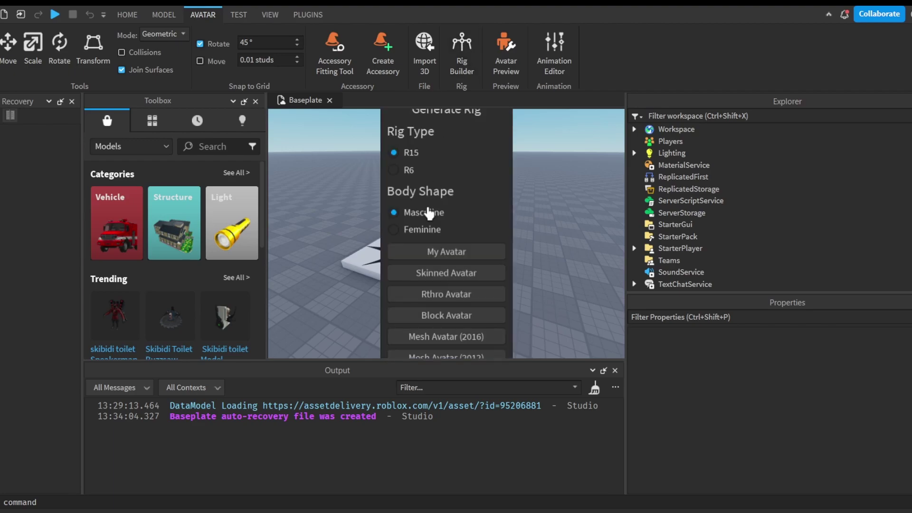
pyautogui.click(453, 256)
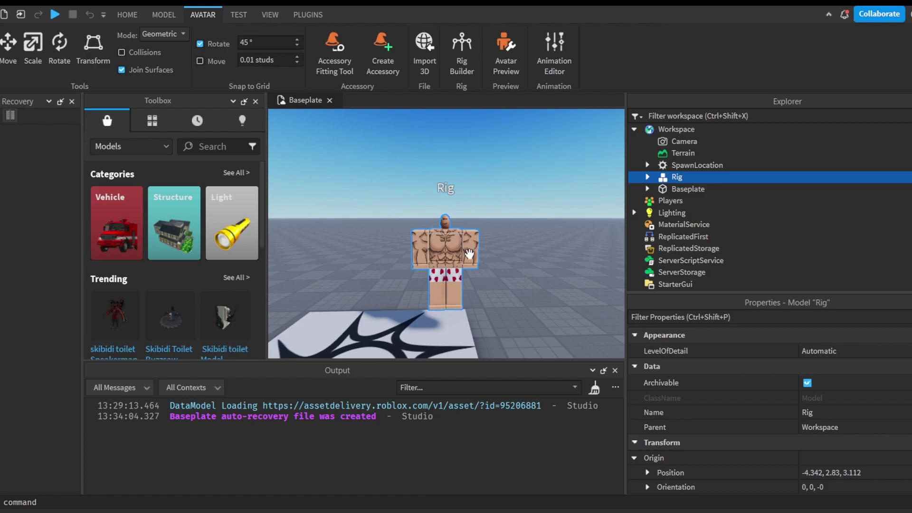
pyautogui.press('Delete')
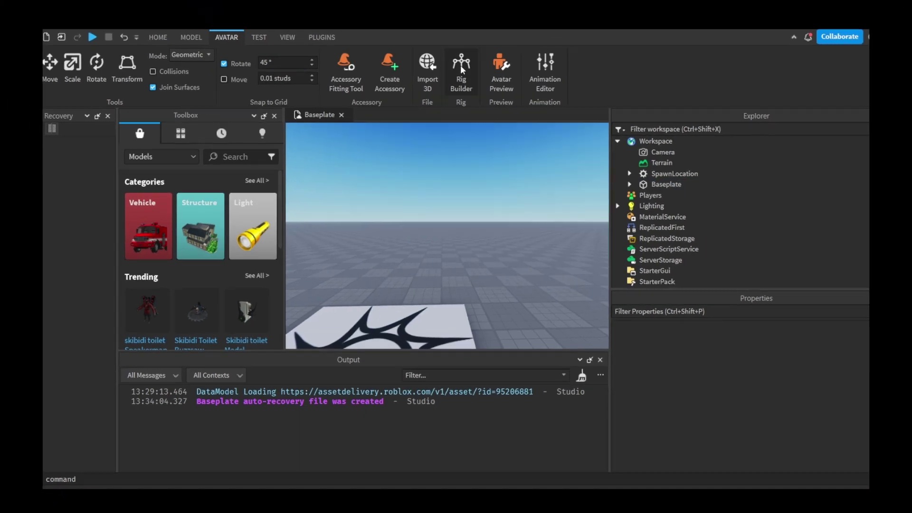
# Generate a masculine R15 Block Avatar rig and place it on the baseplate beside the spawn location
pyautogui.click(462, 56)
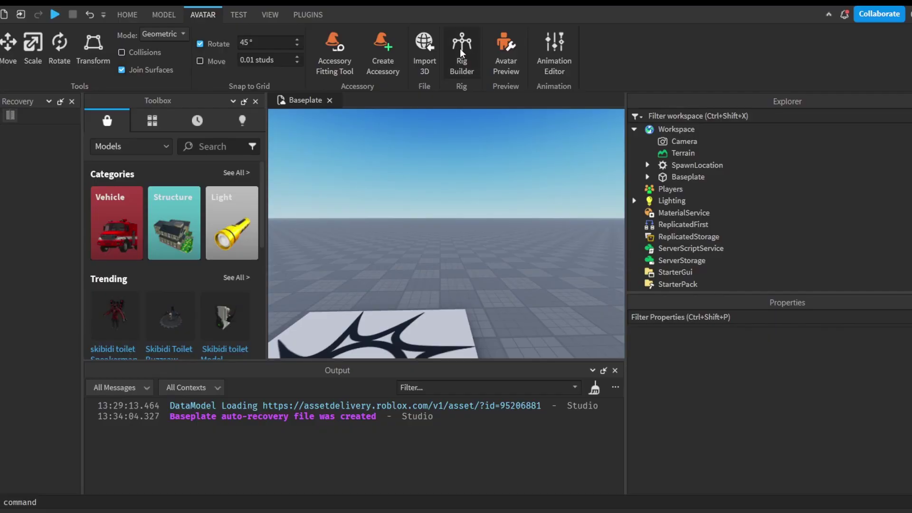
pyautogui.click(460, 50)
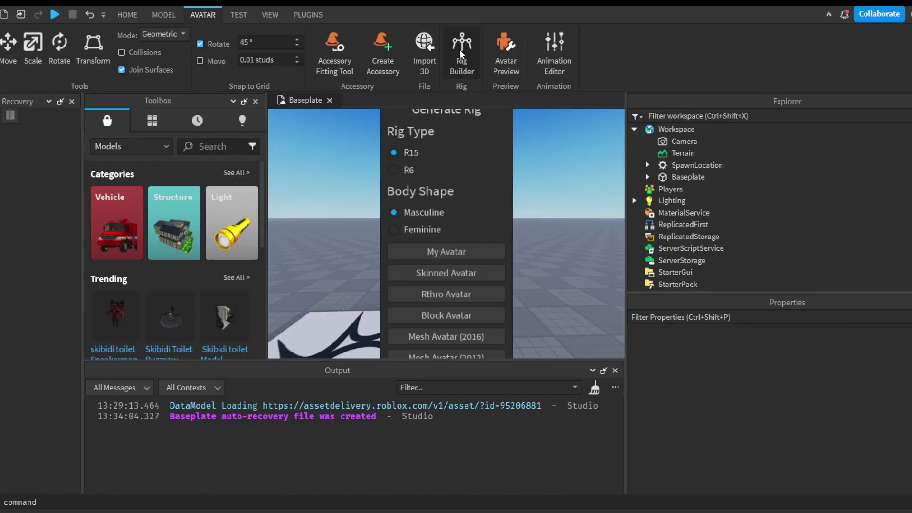
pyautogui.click(459, 50)
pyautogui.click(457, 52)
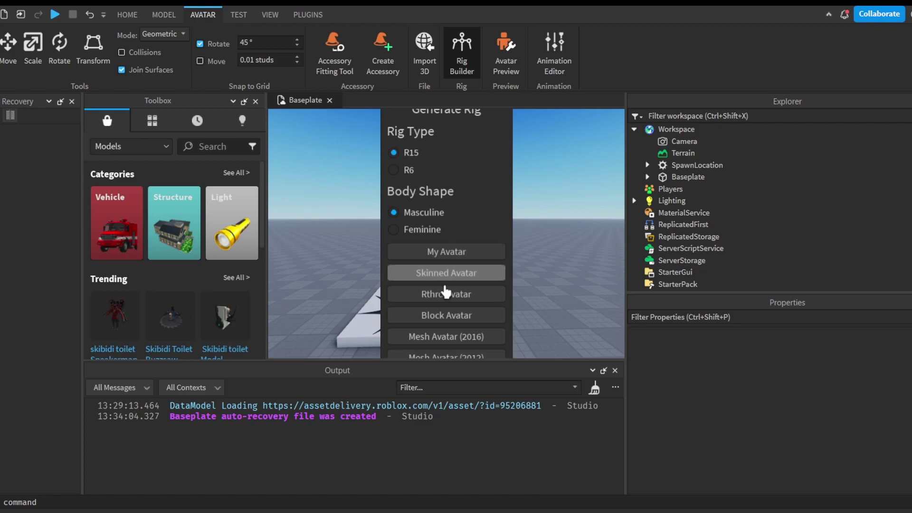
pyautogui.click(447, 316)
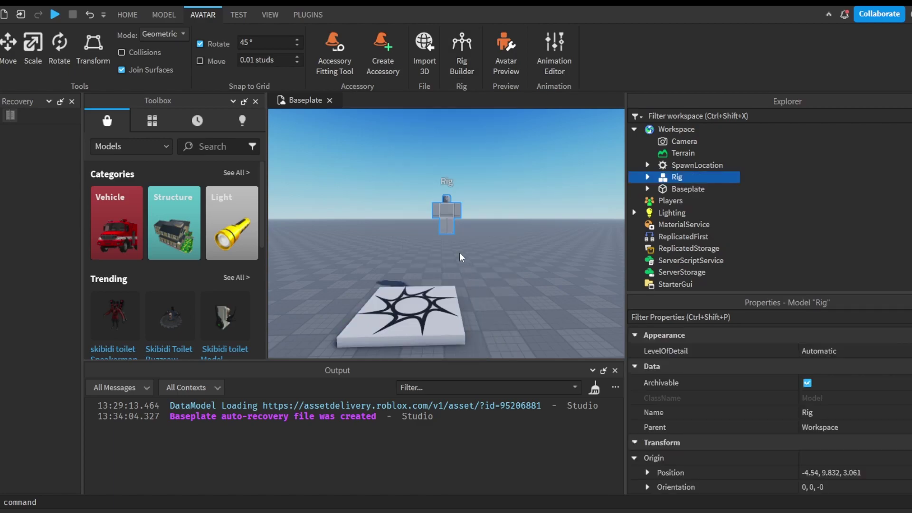
pyautogui.press('f')
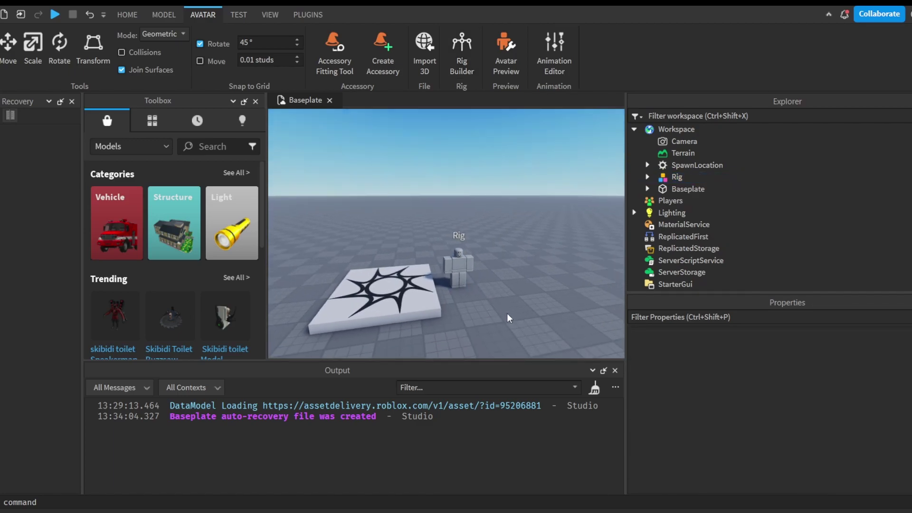
pyautogui.scroll(-6, 547, 310)
pyautogui.scroll(4, 547, 310)
pyautogui.moveTo(547, 310); pyautogui.dragTo(548, 310, button='right')
pyautogui.scroll(-5, 547, 310)
pyautogui.scroll(5, 547, 310)
pyautogui.scroll(-4, 547, 310)
pyautogui.scroll(5, 547, 310)
pyautogui.scroll(-5, 546, 309)
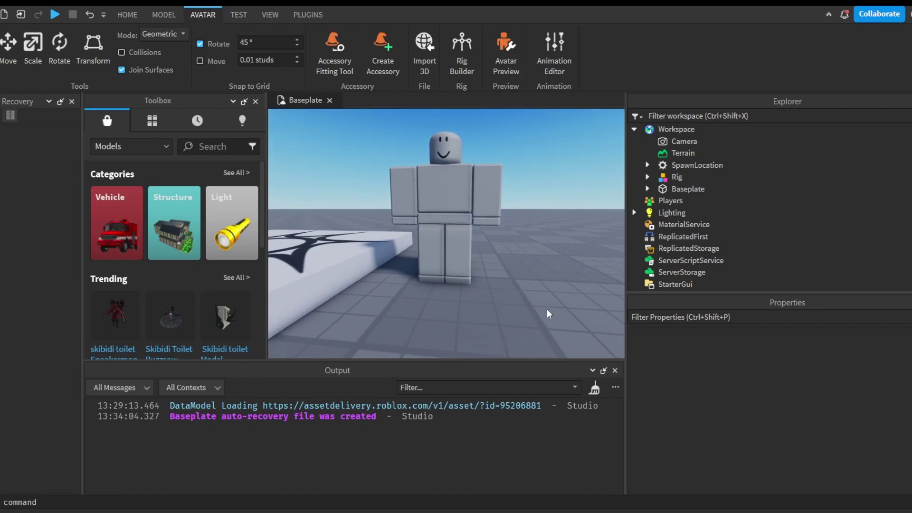
# Open the Animation Editor, close the Toolbox and Output windows, and pick the block rig as the rig to animate
pyautogui.click(470, 201)
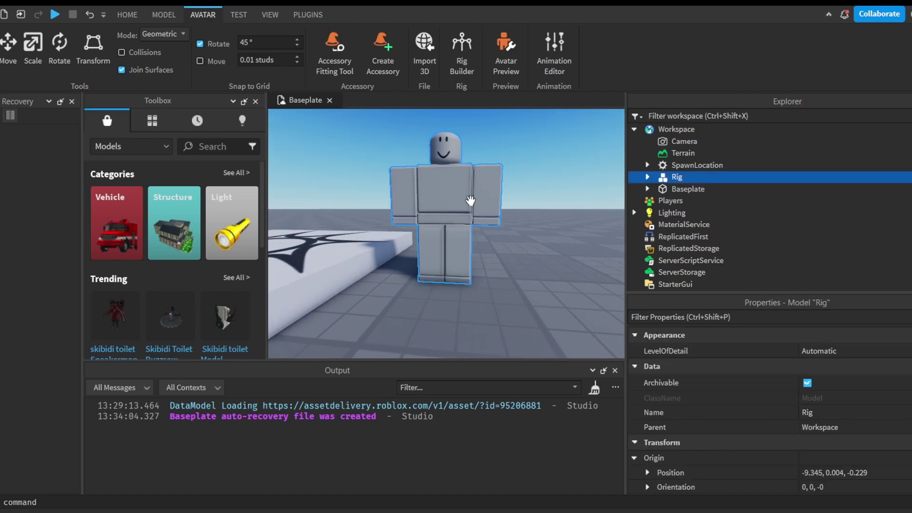
pyautogui.click(547, 62)
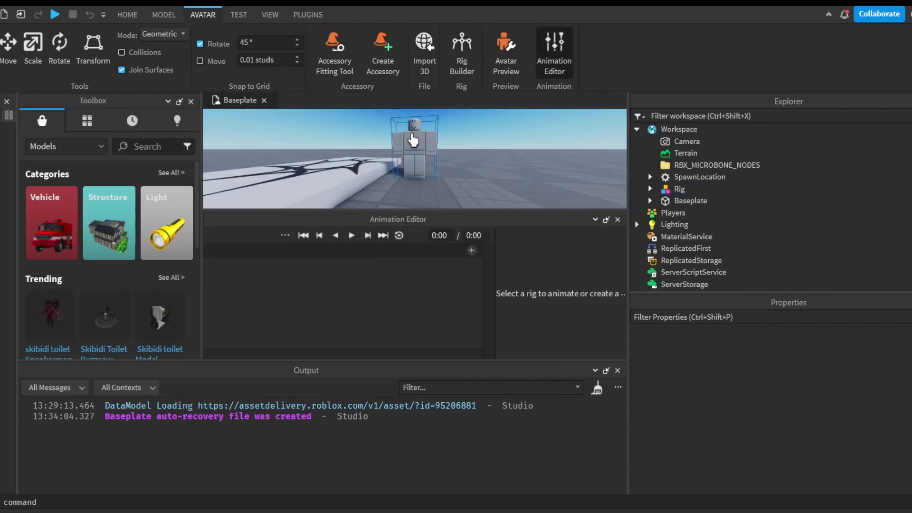
pyautogui.click(191, 101)
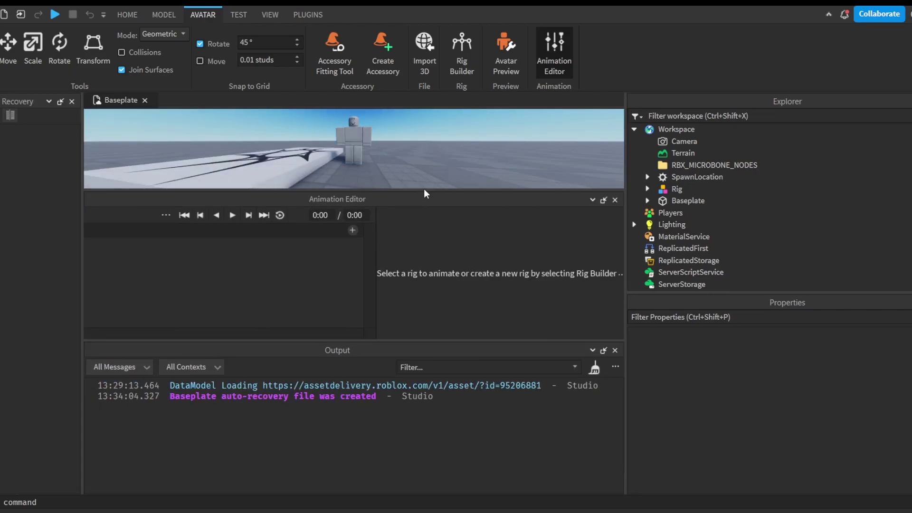
pyautogui.click(614, 351)
pyautogui.click(352, 199)
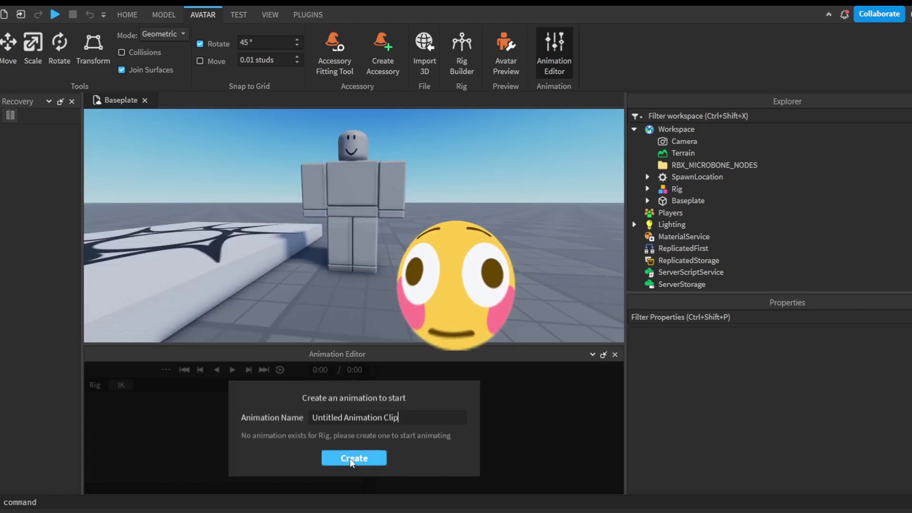
# Create a new animation for the rig named WaveAnimation
pyautogui.hotkey('ctrl', 'a')
pyautogui.write('WaveAnimati')
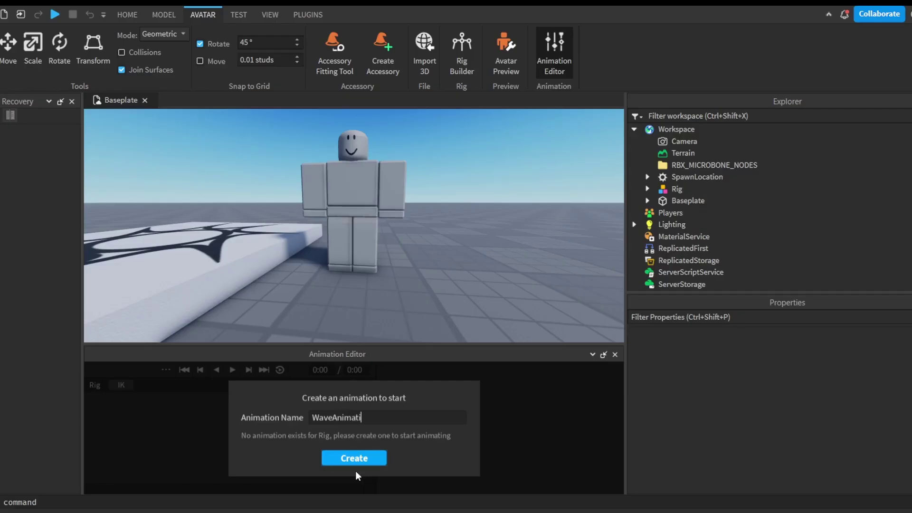
pyautogui.write('onj')
pyautogui.press('BackSpace')
pyautogui.click(367, 461)
# Select the rig's left upper arm and move the animation playhead to 0:08
pyautogui.click(393, 177)
pyautogui.scroll(5, 422, 179)
pyautogui.scroll(-8, 422, 179)
pyautogui.scroll(6, 422, 179)
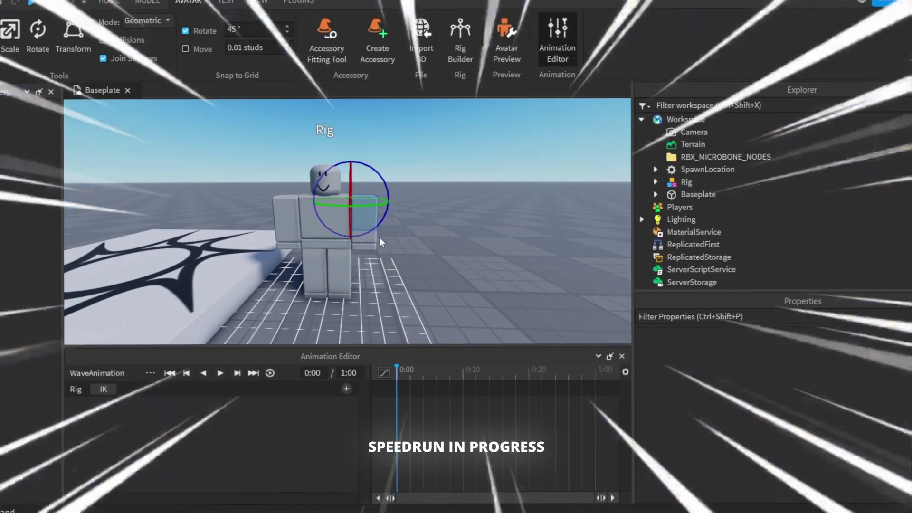
pyautogui.moveTo(384, 233); pyautogui.dragTo(393, 229)
pyautogui.click(451, 370)
pyautogui.moveTo(389, 170); pyautogui.dragTo(350, 167)
pyautogui.moveTo(357, 199); pyautogui.dragTo(321, 192)
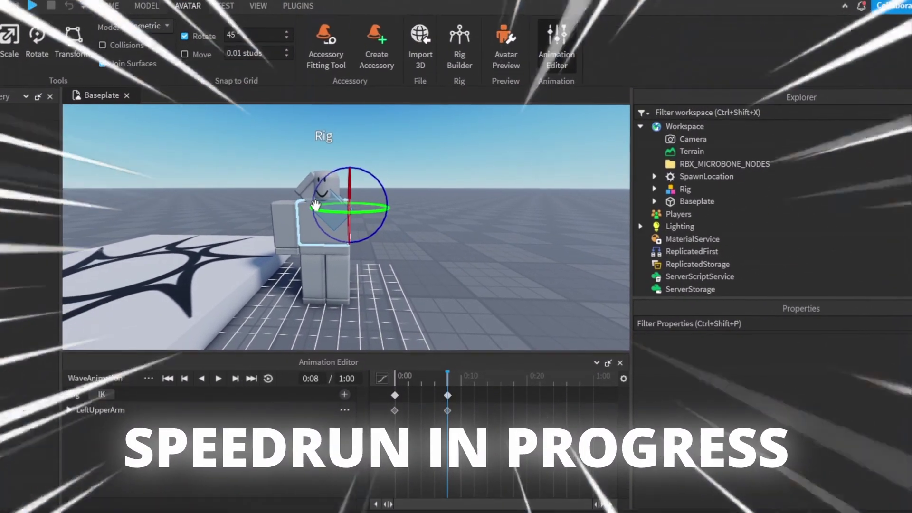
pyautogui.hotkey('ctrl', 'z')
pyautogui.hotkey('ctrl', 'z')
# Turn off rotation snapping and rotate the left arm into a raised waving pose at 0:08
pyautogui.click(193, 43)
pyautogui.moveTo(386, 233); pyautogui.dragTo(258, 246)
pyautogui.moveTo(352, 216); pyautogui.dragTo(427, 169)
pyautogui.moveTo(428, 169); pyautogui.dragTo(332, 271, button='right')
pyautogui.moveTo(314, 262)
pyautogui.mouseDown()
pyautogui.moveTo(323, 267)
pyautogui.moveTo(312, 275)
pyautogui.mouseUp()
pyautogui.moveTo(314, 309)
pyautogui.mouseDown(button='right')
pyautogui.moveTo(312, 279)
pyautogui.moveTo(316, 295)
pyautogui.mouseUp(button='right')
# Move the raised-arm keyframe to 0:03 and play the animation to check its timing
pyautogui.moveTo(451, 365)
pyautogui.mouseDown()
pyautogui.moveTo(399, 365)
pyautogui.moveTo(452, 366)
pyautogui.mouseUp()
pyautogui.doubleClick(430, 365)
pyautogui.moveTo(447, 398); pyautogui.dragTo(414, 398)
pyautogui.doubleClick(381, 366)
pyautogui.press('space')
# Rotate the left lower arm for the wave pose at 0:03 and play the animation
pyautogui.press('space')
pyautogui.click(411, 368)
pyautogui.click(349, 238)
pyautogui.moveTo(384, 242); pyautogui.dragTo(354, 352)
# Copy the starting keyframe at 0:00 to 0:12 so the arm returns to rest, and play the animation
pyautogui.press('space')
pyautogui.press('space')
# Key the back-and-forth wave by rotating the left lower arm at 0:06 and 0:09
pyautogui.click(435, 373)
pyautogui.moveTo(383, 243)
pyautogui.mouseDown()
pyautogui.moveTo(398, 271)
pyautogui.moveTo(379, 235)
pyautogui.mouseUp()
pyautogui.click(442, 283)
pyautogui.click(459, 375)
pyautogui.click(369, 243)
pyautogui.click(401, 392)
pyautogui.click(484, 379)
pyautogui.click(483, 375)
pyautogui.hotkey('ctrl', 'v')
# Play the wave animation several times and check the arm's motion from near and far
pyautogui.press('space')
pyautogui.scroll(-3, 447, 273)
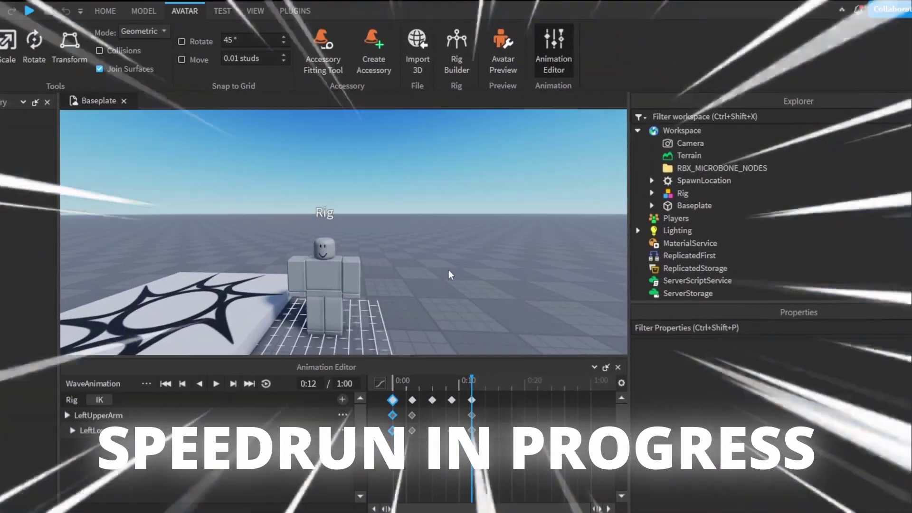
pyautogui.scroll(3, 449, 269)
pyautogui.press('space')
pyautogui.click(403, 372)
pyautogui.press('space')
pyautogui.click(454, 262)
pyautogui.press('space')
pyautogui.scroll(-5, 454, 262)
pyautogui.scroll(3, 453, 262)
pyautogui.press('space')
pyautogui.scroll(4, 454, 261)
pyautogui.moveTo(454, 261); pyautogui.dragTo(453, 261, button='right')
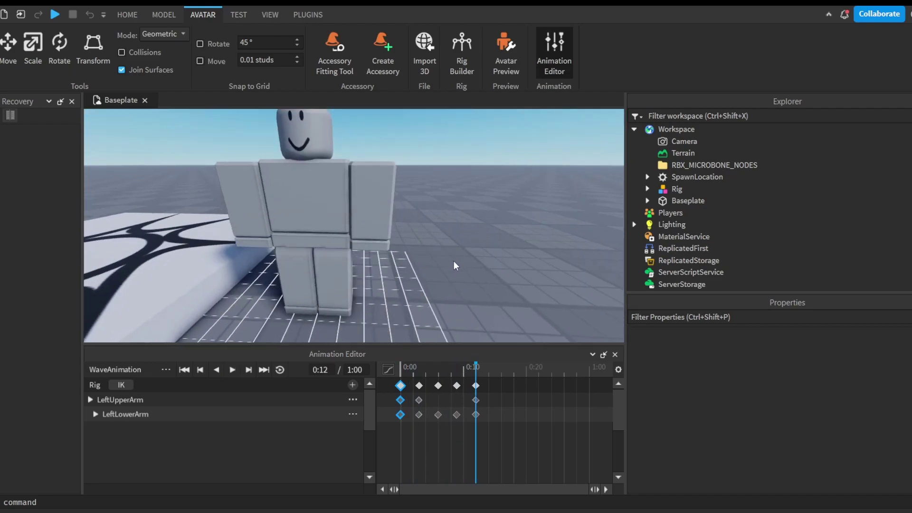
pyautogui.press('space')
pyautogui.scroll(-3, 454, 262)
pyautogui.press('space')
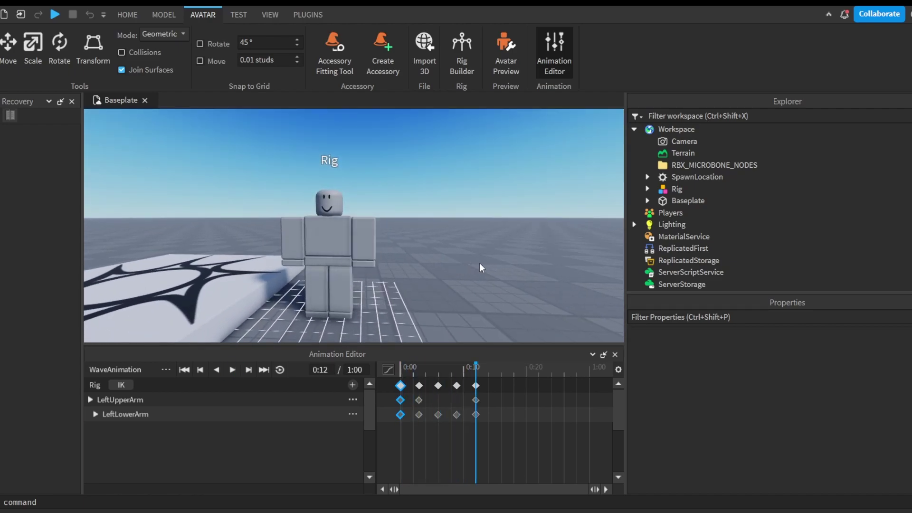
pyautogui.press('space')
pyautogui.press('space')
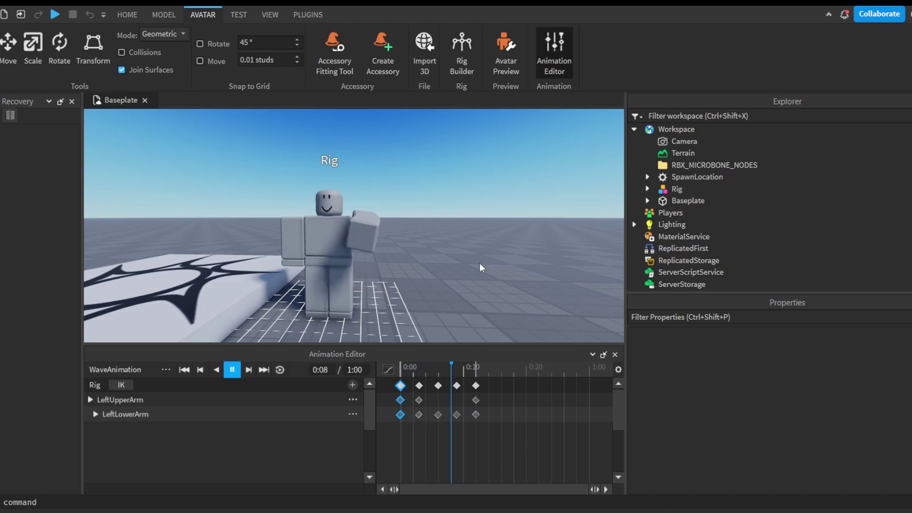
pyautogui.press('space')
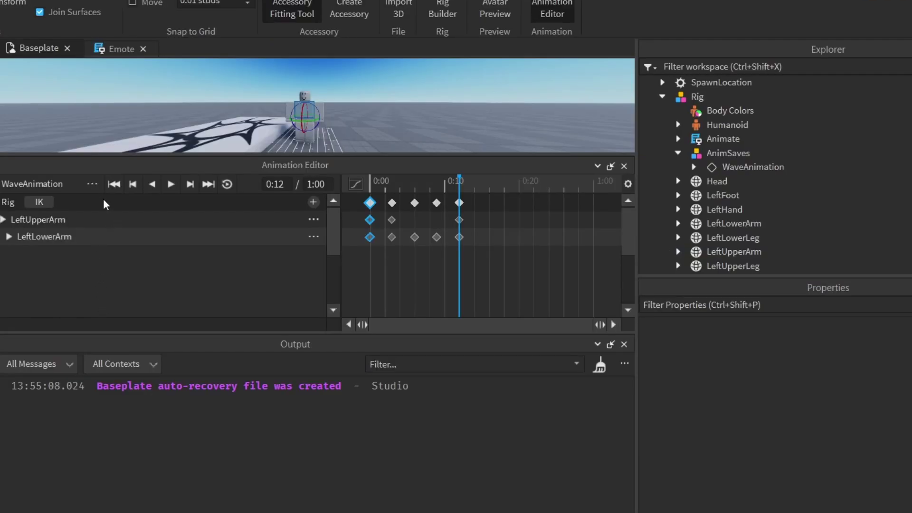
# Publish WaveAnimation to Roblox with Me as creator and open the link to its library page
pyautogui.click(93, 184)
pyautogui.moveTo(136, 317)
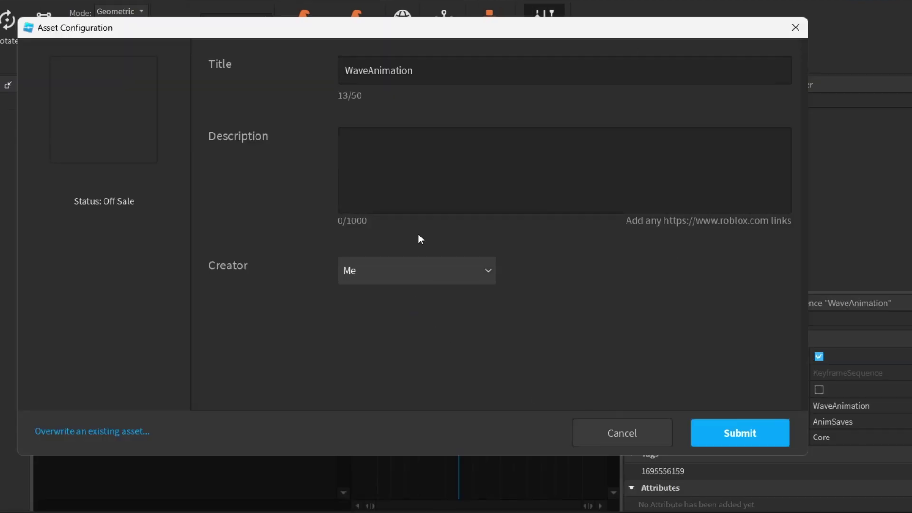
pyautogui.click(756, 433)
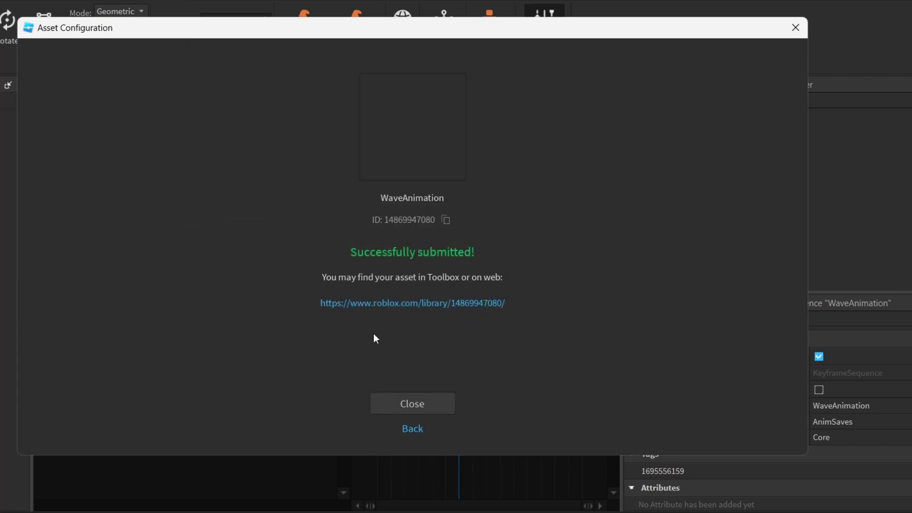
pyautogui.click(457, 302)
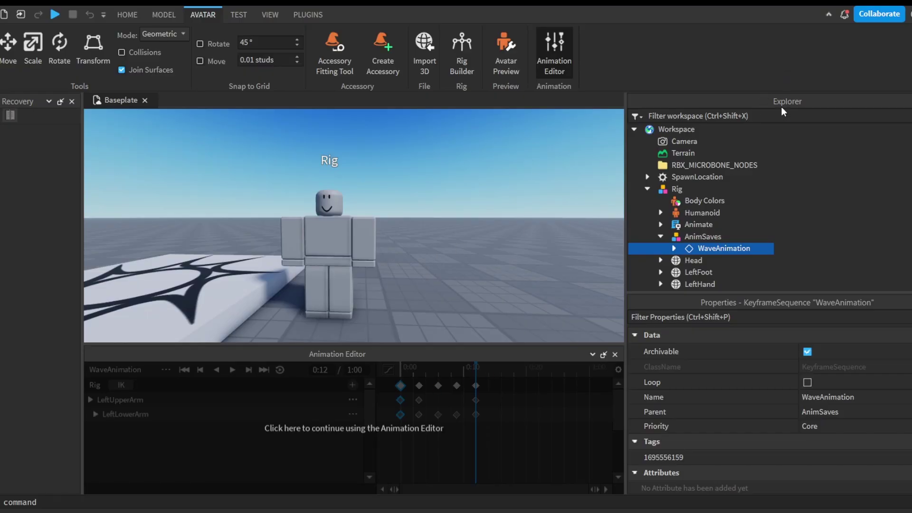
# Add a LocalScript to StarterCharacterScripts under StarterPlayer
pyautogui.scroll(-10, 714, 256)
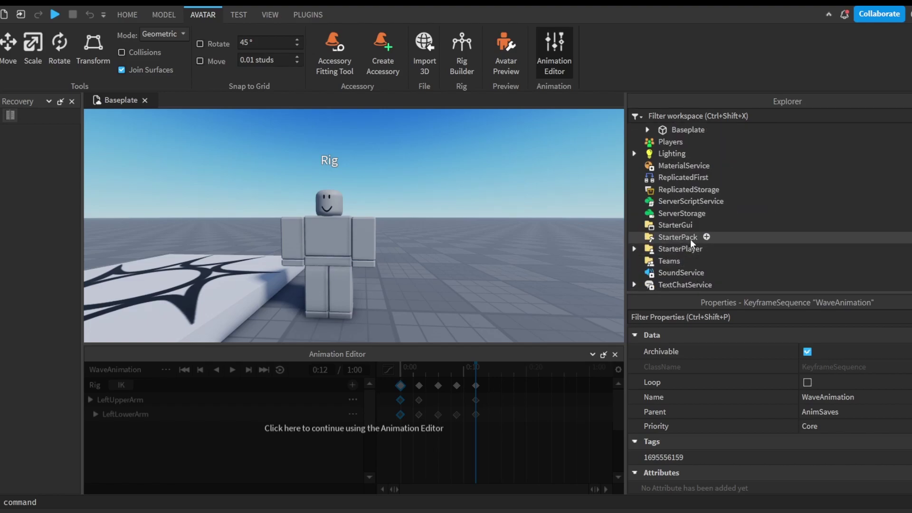
pyautogui.click(635, 249)
pyautogui.click(714, 249)
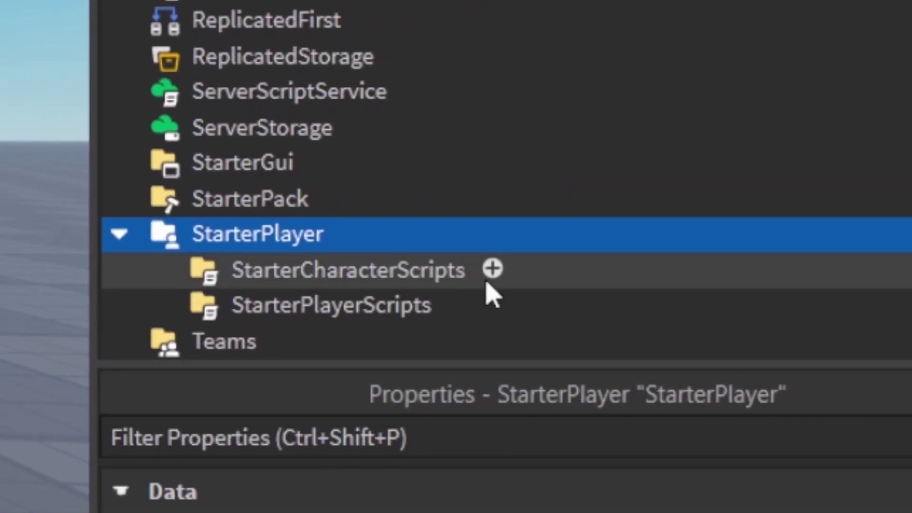
pyautogui.click(759, 262)
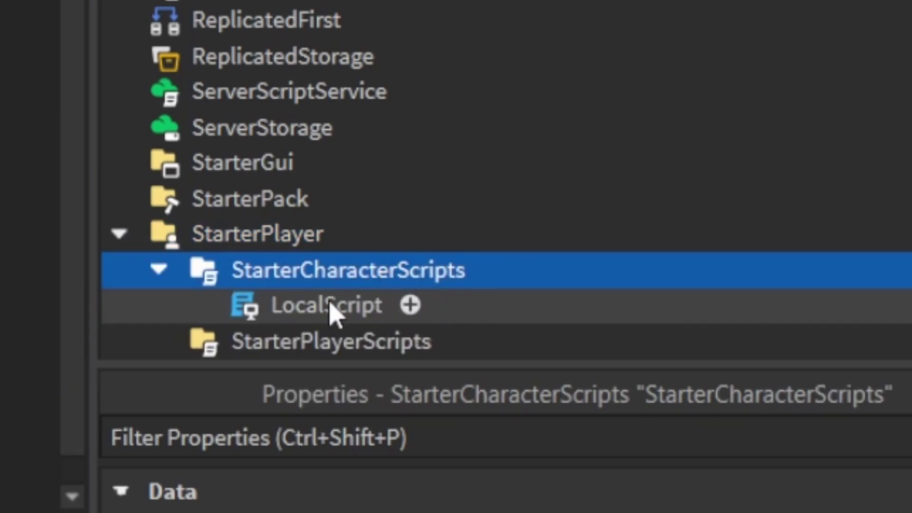
pyautogui.click(330, 308)
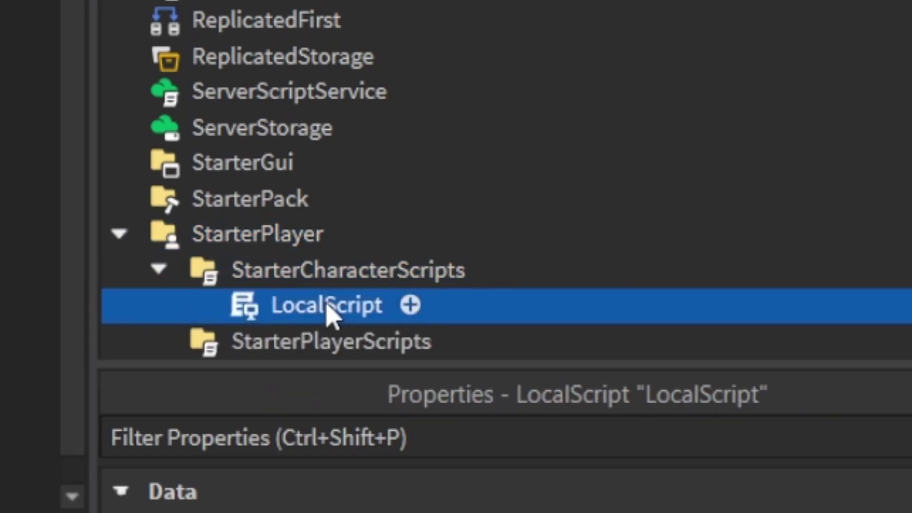
# Rename the new LocalScript to Emote and add an Animation object inside it
pyautogui.click(336, 284)
pyautogui.click(389, 316)
pyautogui.click(341, 310)
pyautogui.write('Emote')
pyautogui.press('Return')
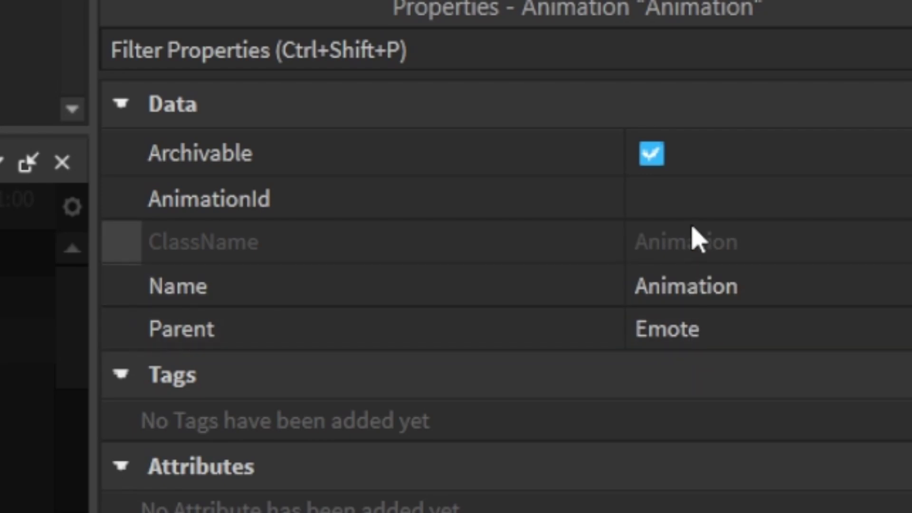
# Paste the published animation's asset ID as the Animation object's AnimationId and rename the object to Wave
pyautogui.click(698, 209)
pyautogui.hotkey('ctrl', 'v')
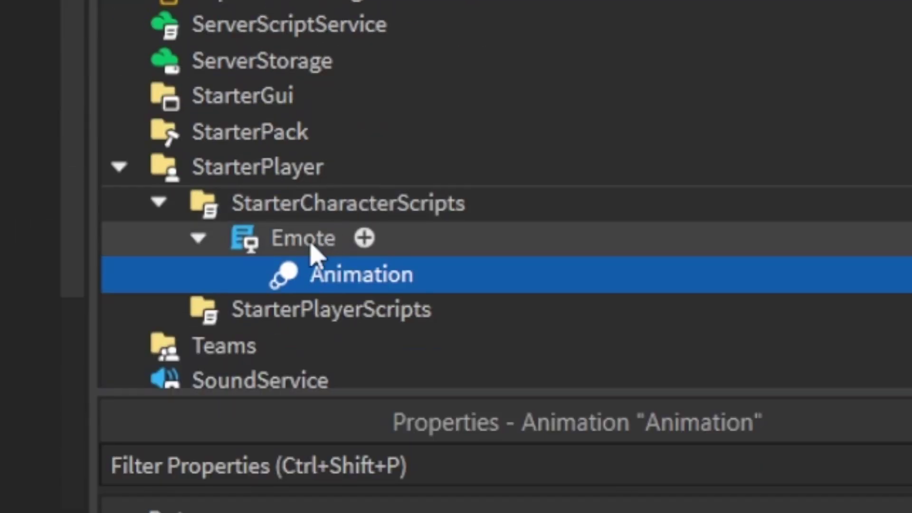
pyautogui.doubleClick(307, 273)
pyautogui.write('Wave')
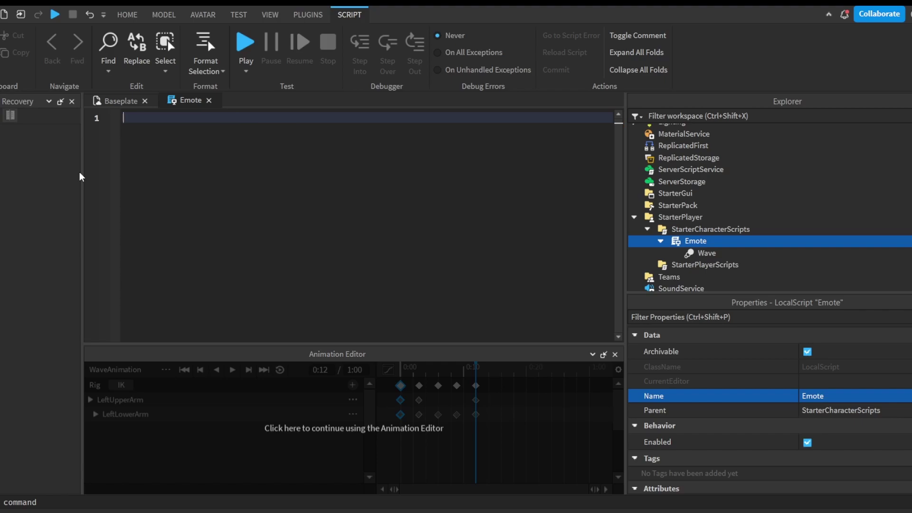
# Define a local variable Humanoid on the first line of the Emote script as script.Parent:WaitForChild("Humanoid")
pyautogui.write('local Huimano')
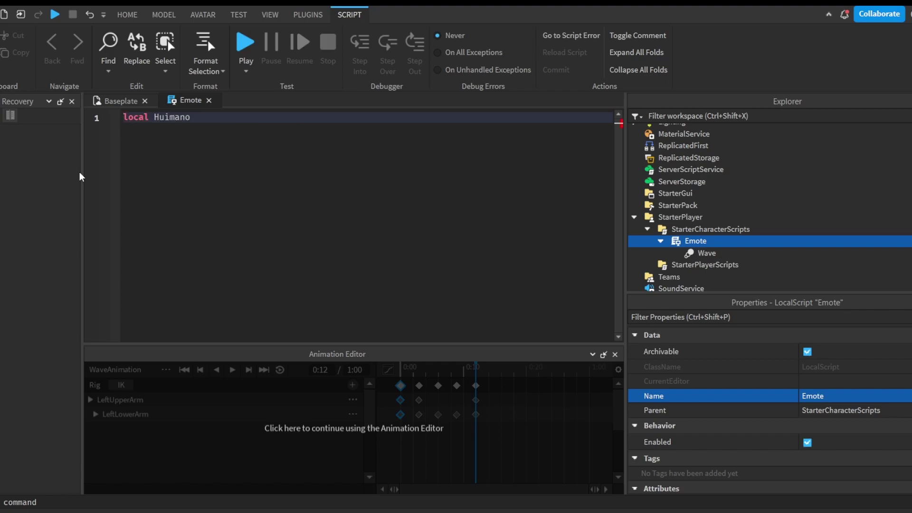
pyautogui.press('BackSpace')
pyautogui.press('BackSpace')
pyautogui.press('BackSpace')
pyautogui.press('BackSpace')
pyautogui.press('BackSpace')
pyautogui.write('manoid = script.Parent')
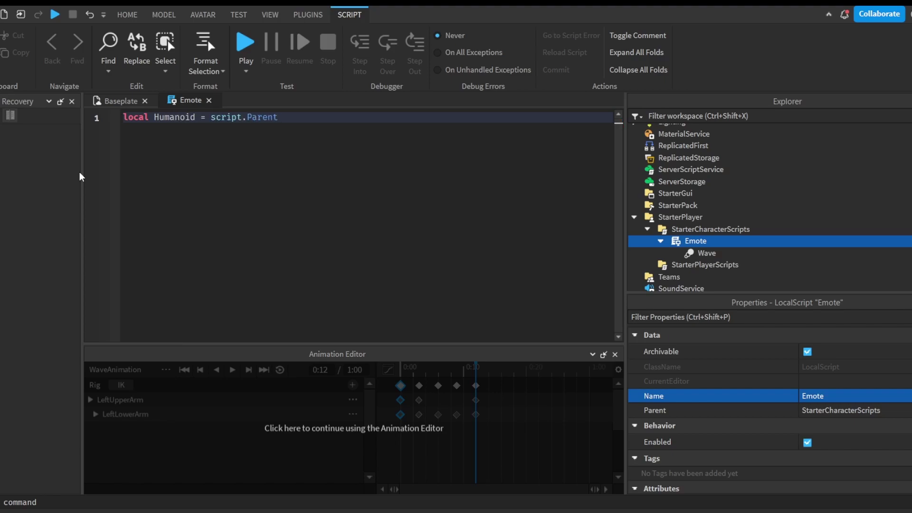
pyautogui.write('.')
pyautogui.write('Hum')
pyautogui.press('BackSpace')
pyautogui.press('BackSpace')
pyautogui.press('BackSpace')
pyautogui.press('BackSpace')
pyautogui.write(':W')
pyautogui.press('Tab')
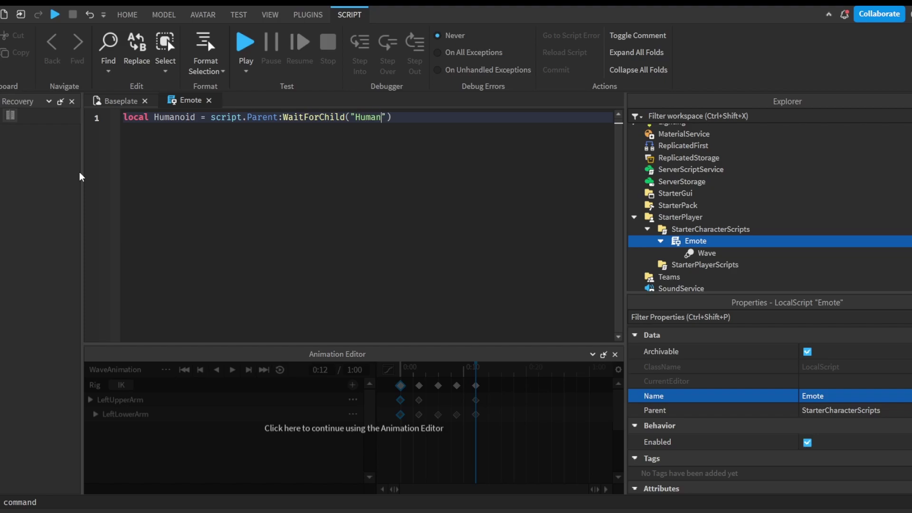
pyautogui.press('Return')
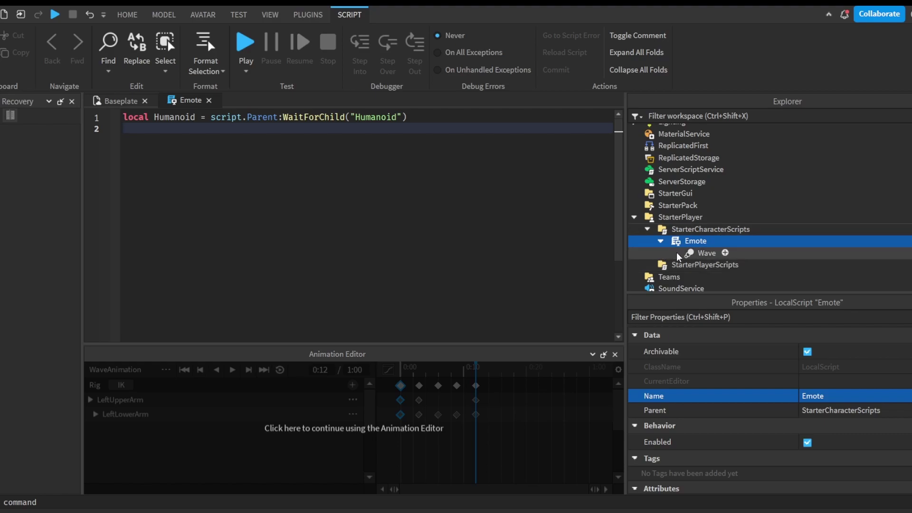
pyautogui.click(406, 118)
pyautogui.moveTo(405, 118); pyautogui.dragTo(123, 118)
pyautogui.click(137, 142)
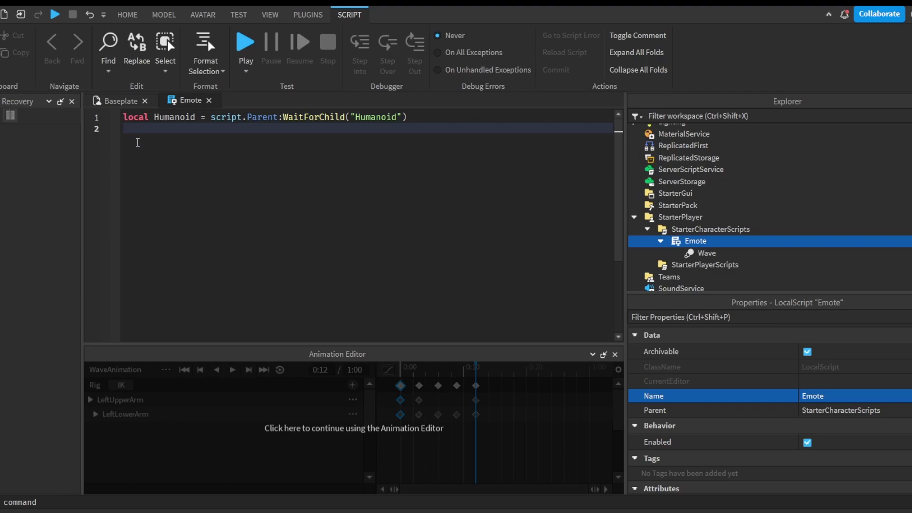
# Define a local variable Animation as script.Wave on line 3 of the script
pyautogui.press('Return')
pyautogui.write('local Animation = script.W')
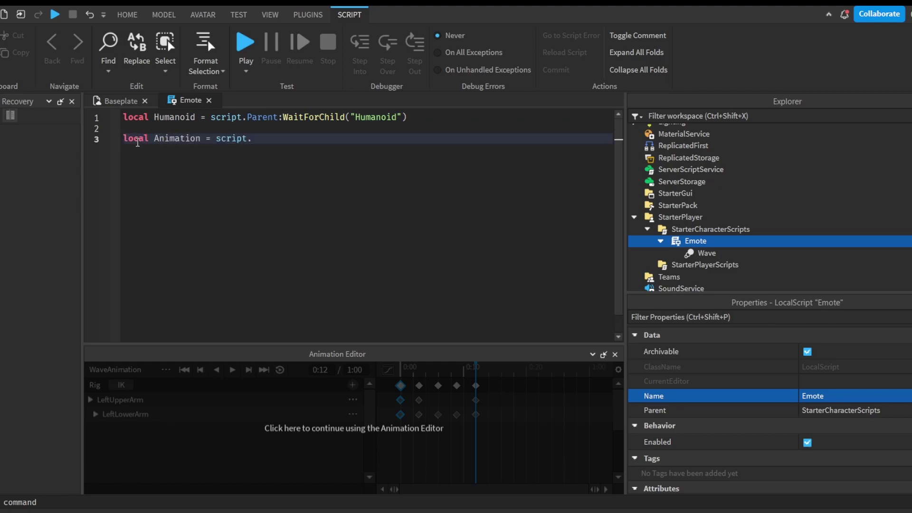
pyautogui.write('ave')
pyautogui.press('Return')
pyautogui.press('Return')
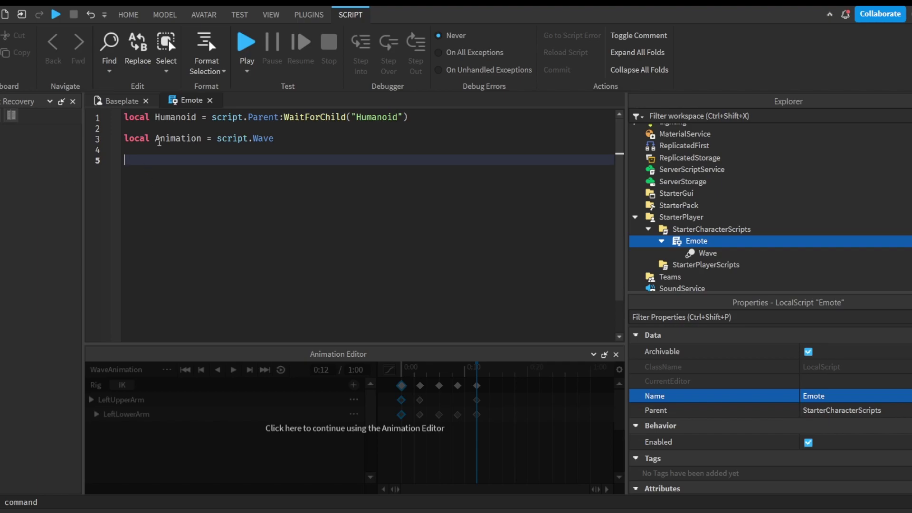
# Define a local variable UIS on line 5 that gets UserInputService with game:GetService
pyautogui.write('local UIS = ga')
pyautogui.write('me:GetService("User')
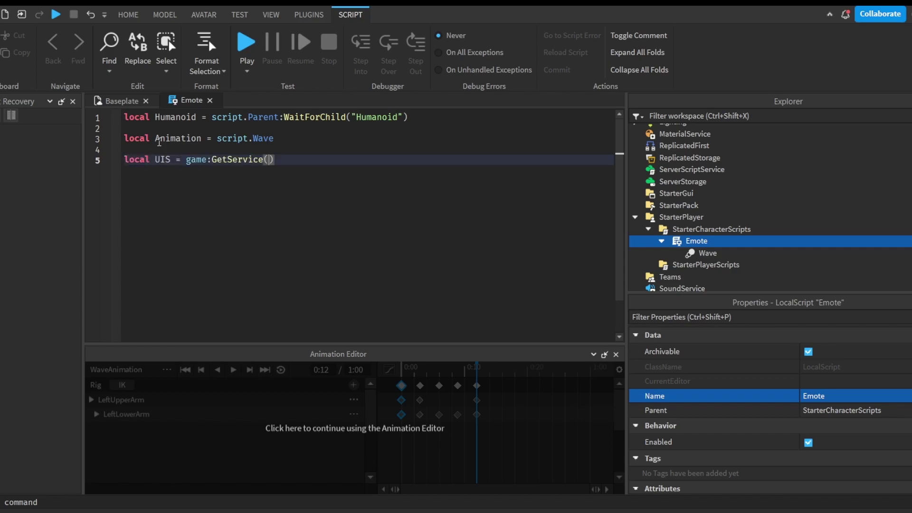
pyautogui.press('Tab')
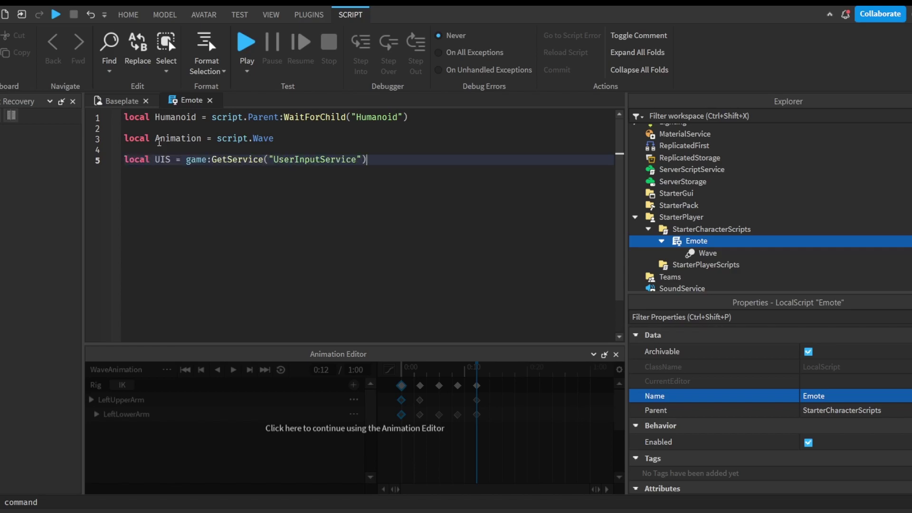
pyautogui.press('End')
pyautogui.press('Return')
pyautogui.press('Return')
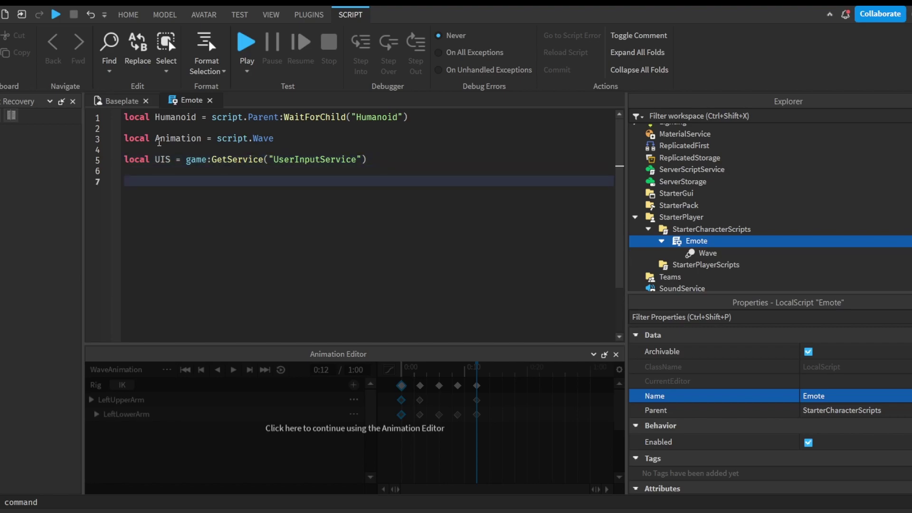
pyautogui.write('UIS')
pyautogui.press('BackSpace')
pyautogui.press('BackSpace')
pyautogui.press('BackSpace')
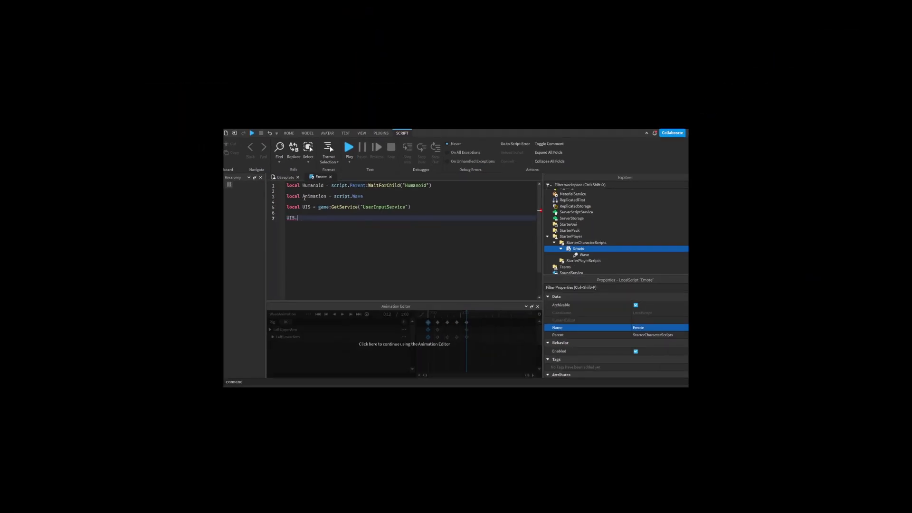
pyautogui.write('KeyDown')
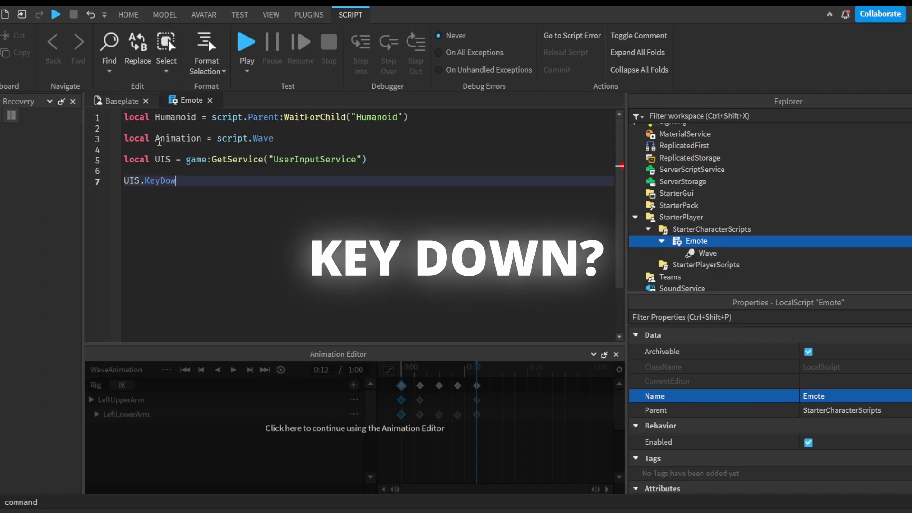
pyautogui.press('BackSpace')
pyautogui.press('BackSpace')
pyautogui.press('BackSpace')
pyautogui.press('BackSpace')
pyautogui.press('BackSpace')
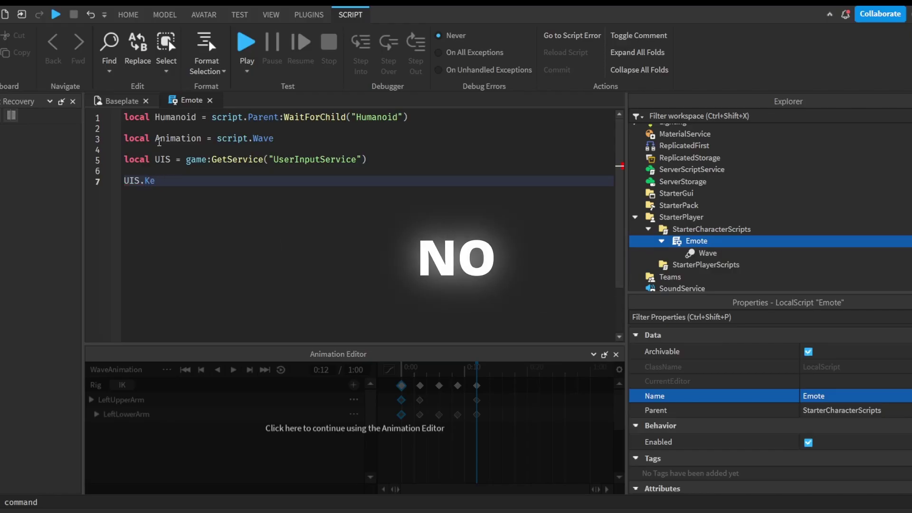
pyautogui.press('BackSpace')
pyautogui.press('BackSpace')
pyautogui.write('OnKey')
pyautogui.press('BackSpace')
pyautogui.press('BackSpace')
pyautogui.press('BackSpace')
pyautogui.press('BackSpace')
pyautogui.press('BackSpace')
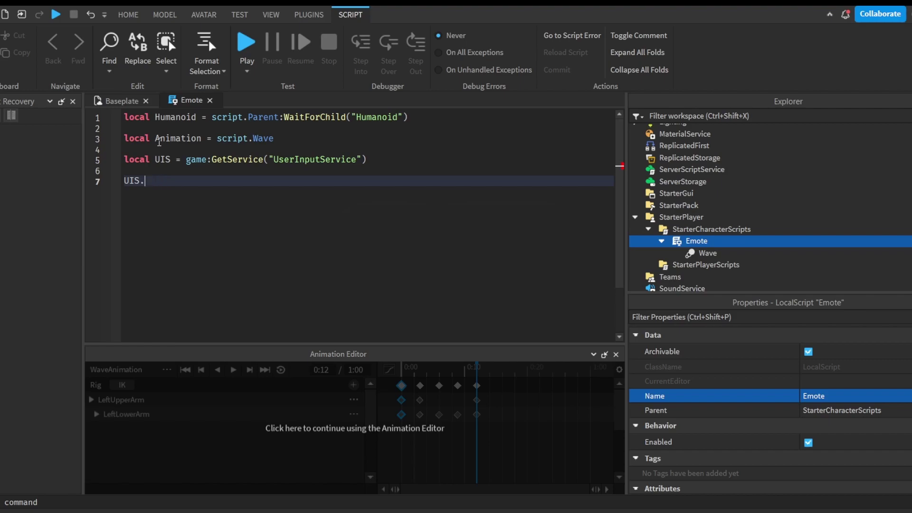
# Connect a function with the parameter key to the UIS.InputBegan event on line 7
pyautogui.write('InputBegan:Connect(function(key')
pyautogui.press('Return')
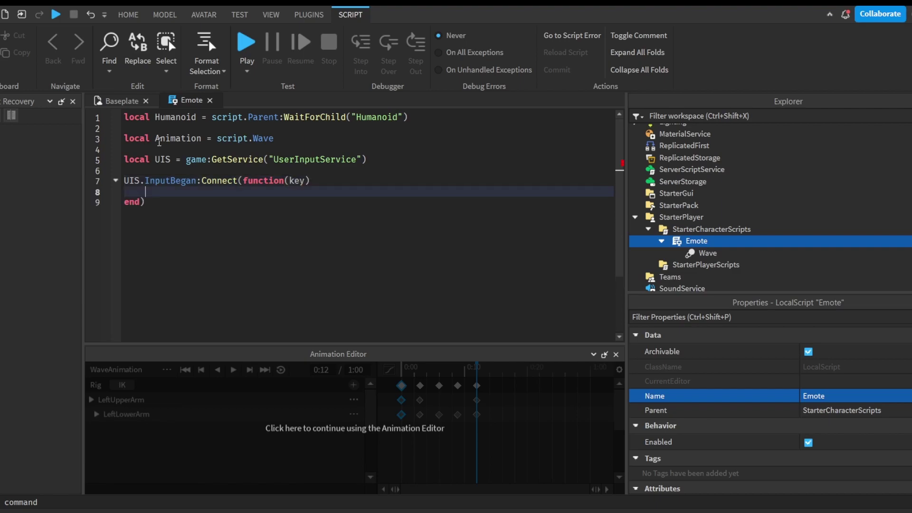
# Inside the InputBegan function, add an if block with the condition key == Enum.KeyCode.E
pyautogui.write('if key = Enum.KeyCode.')
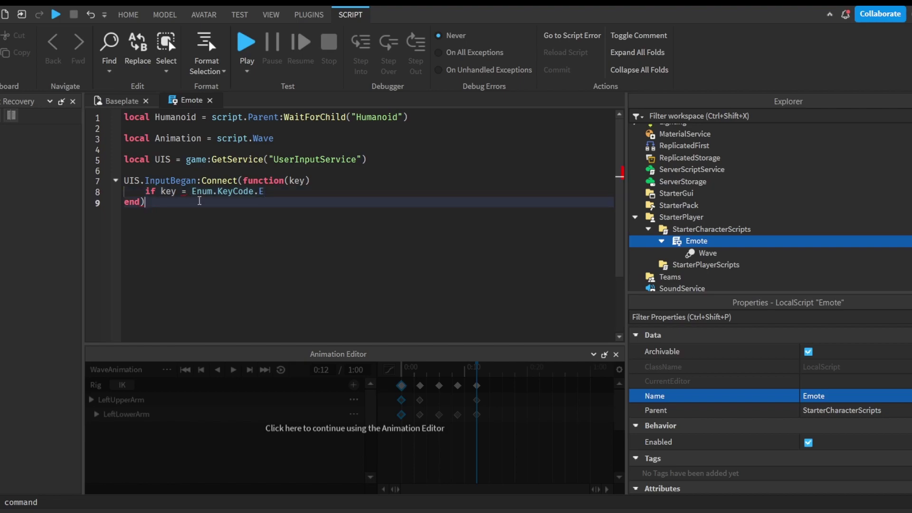
pyautogui.write('=E then')
pyautogui.press('Return')
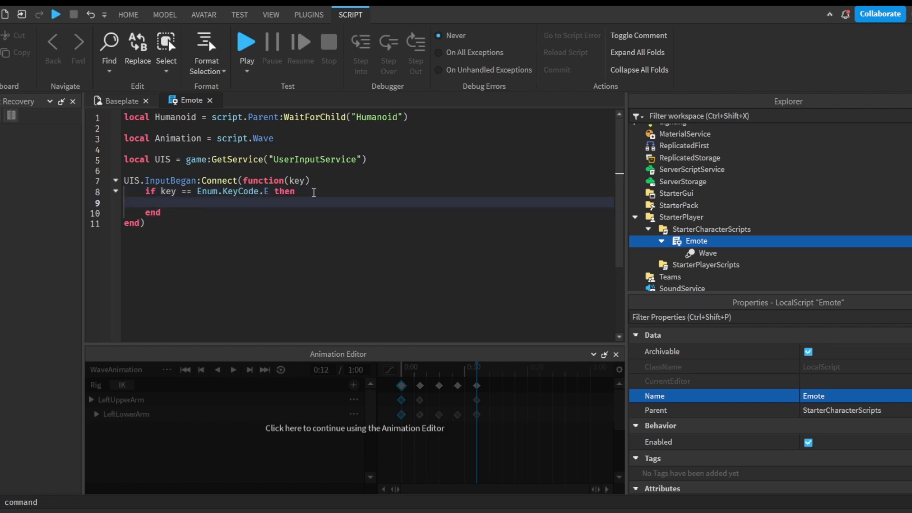
# Inside the if block, define a local variable LoadedAnimation as Humanoid:LoadAnimation(Animation)
pyautogui.write('local LoadedAnimation = ')
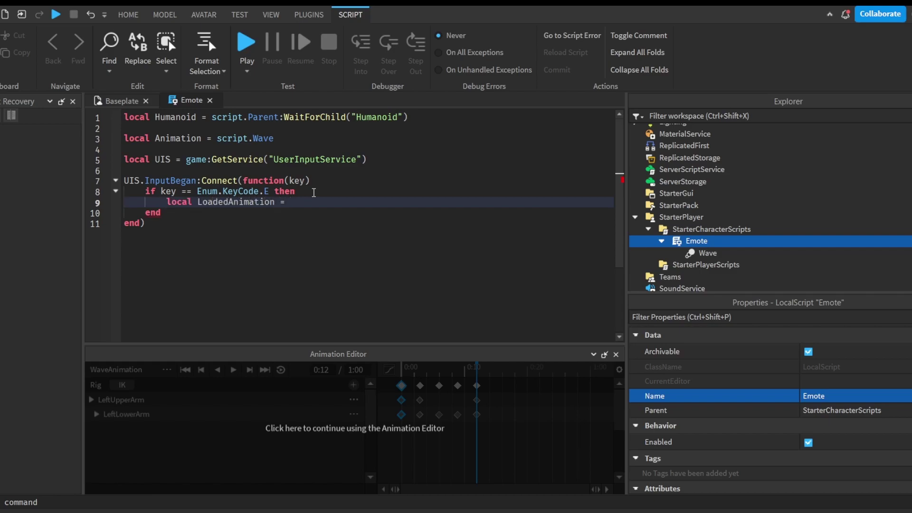
pyautogui.write('Humanoid:LoadAnimati')
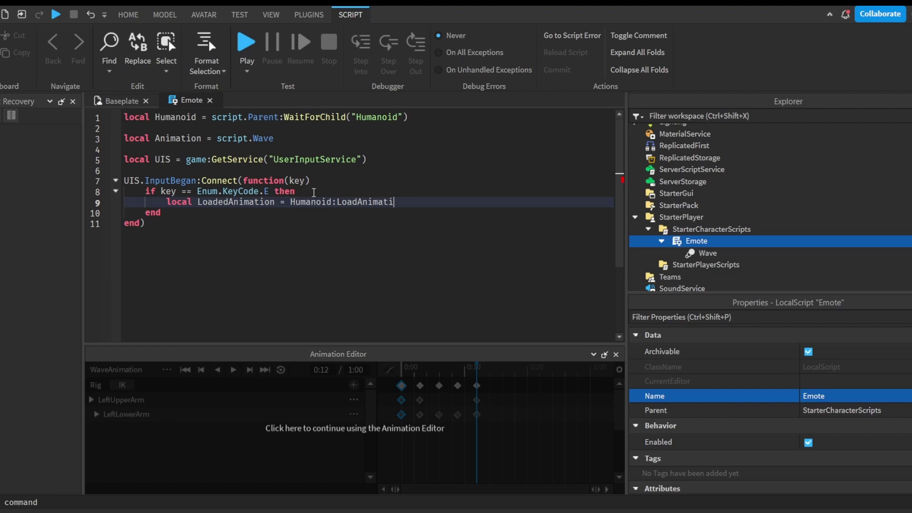
pyautogui.write('on()Animation')
pyautogui.press('Right')
pyautogui.press('Return')
# Add a LoadedAnimation:Play() call below the load line, and start and stop a playtest of the script
pyautogui.write('LoadedAnimation:Pla')
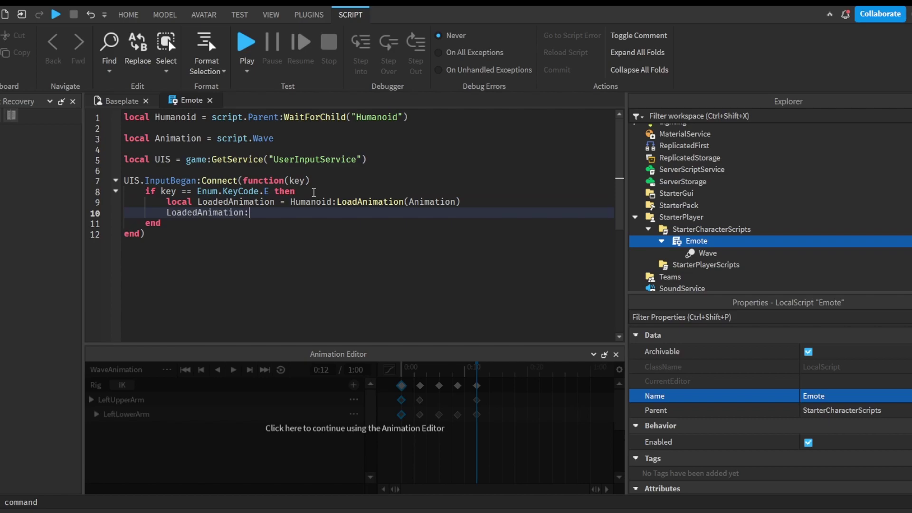
pyautogui.write('y()')
pyautogui.click(246, 42)
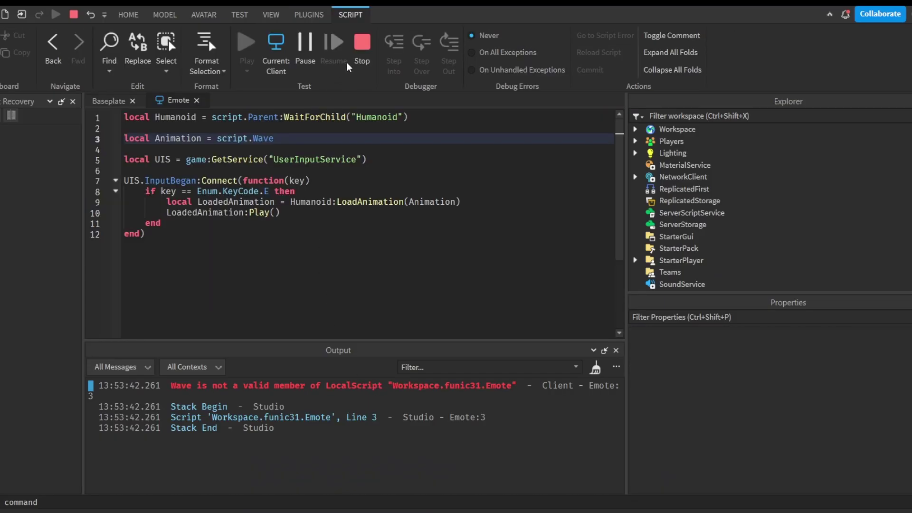
pyautogui.click(362, 45)
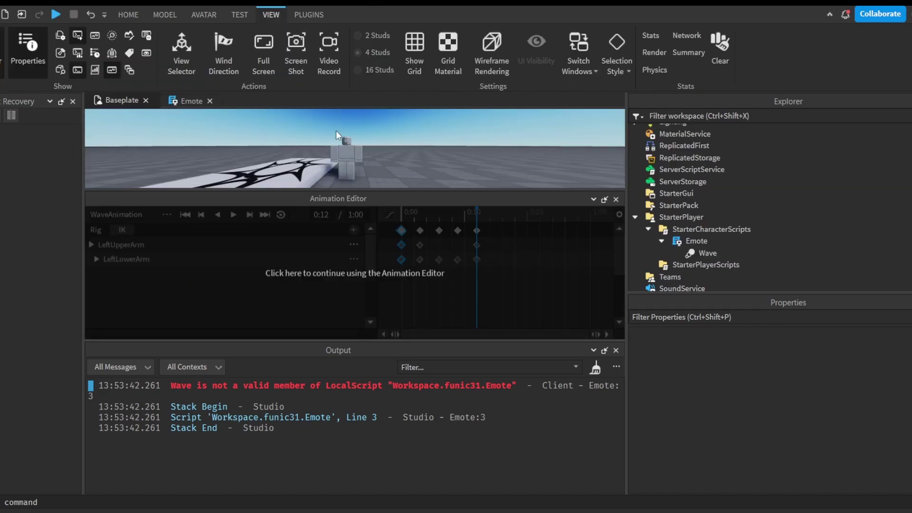
# Change the Animation variable in the Emote script to script:WaitForChild("Wave") and playtest again
pyautogui.click(183, 101)
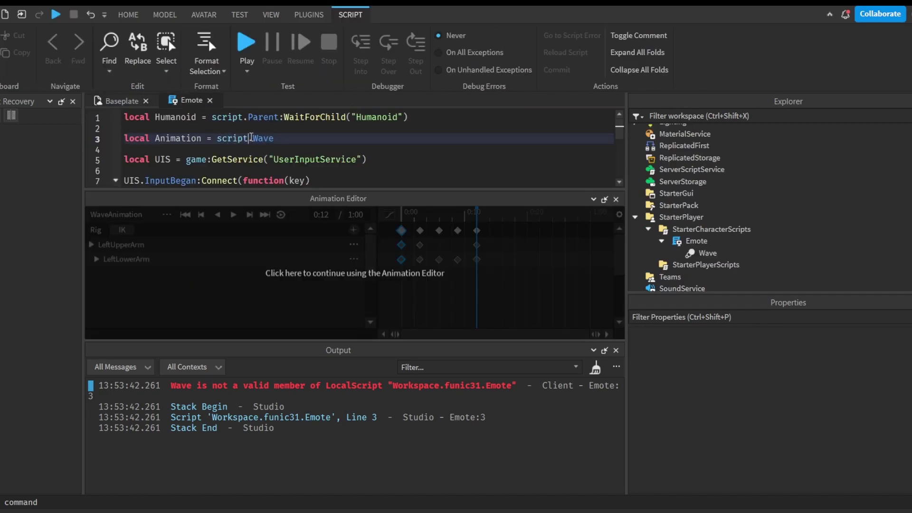
pyautogui.press('BackSpace')
pyautogui.write(':WaitForChild("")')
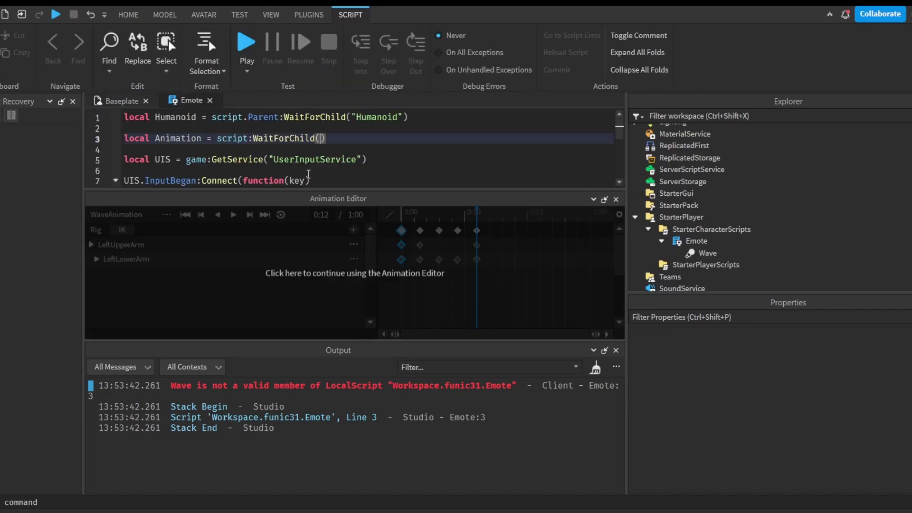
pyautogui.write('Wave')
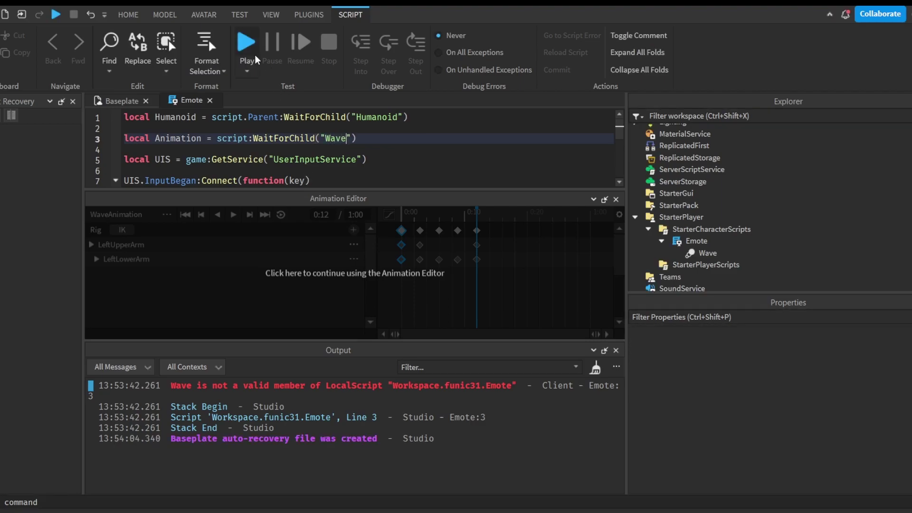
pyautogui.click(246, 45)
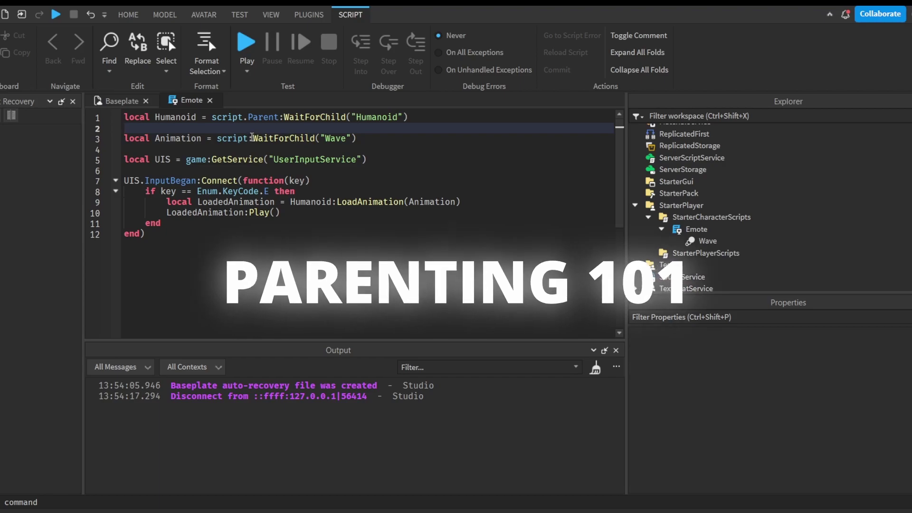
pyautogui.moveTo(249, 138); pyautogui.dragTo(316, 138)
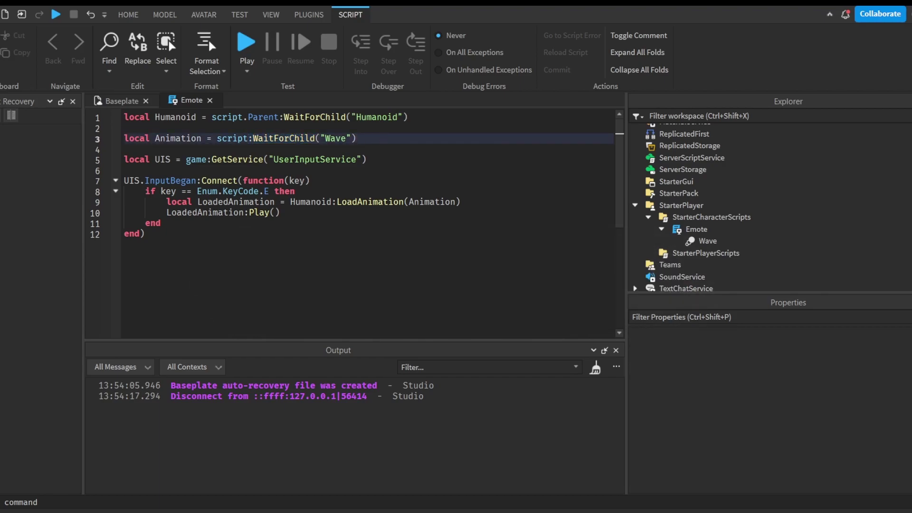
# Change key to key.KeyCode in the if condition and playtest the emote, turning the camera around the character
pyautogui.click(186, 191)
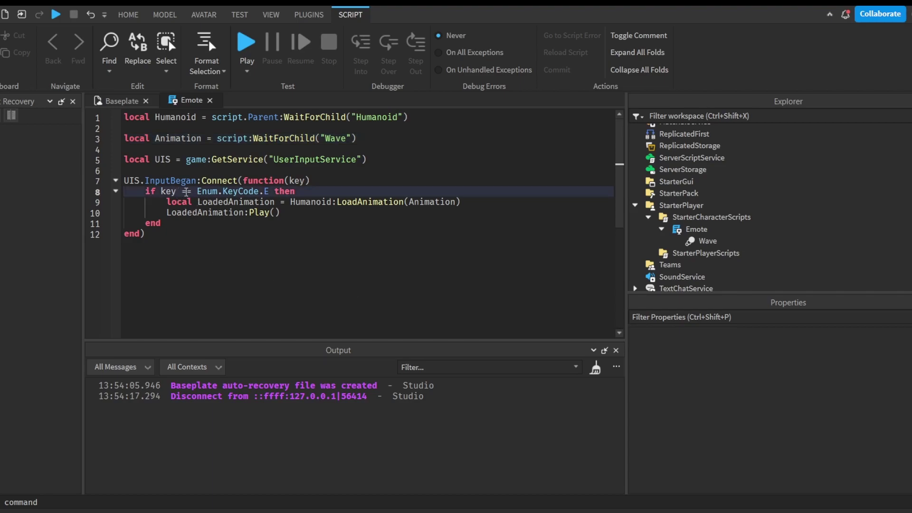
pyautogui.write('.KeyCode')
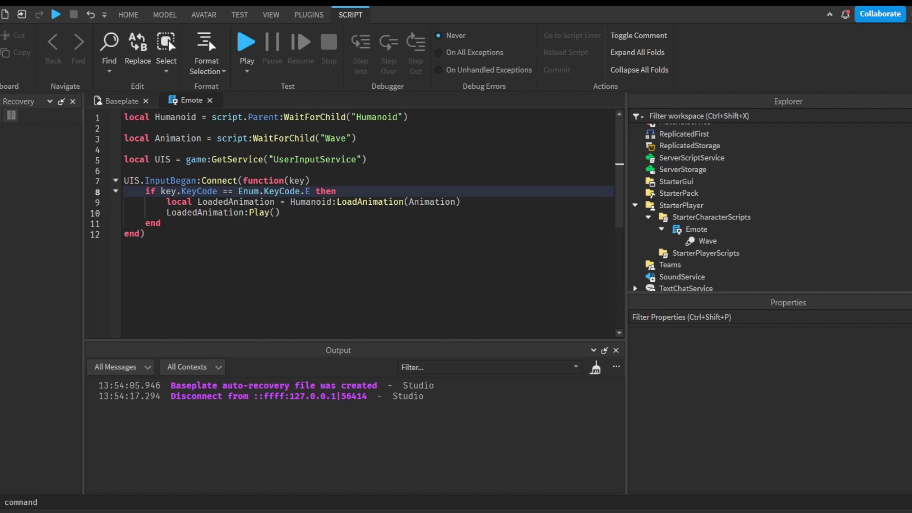
pyautogui.click(247, 43)
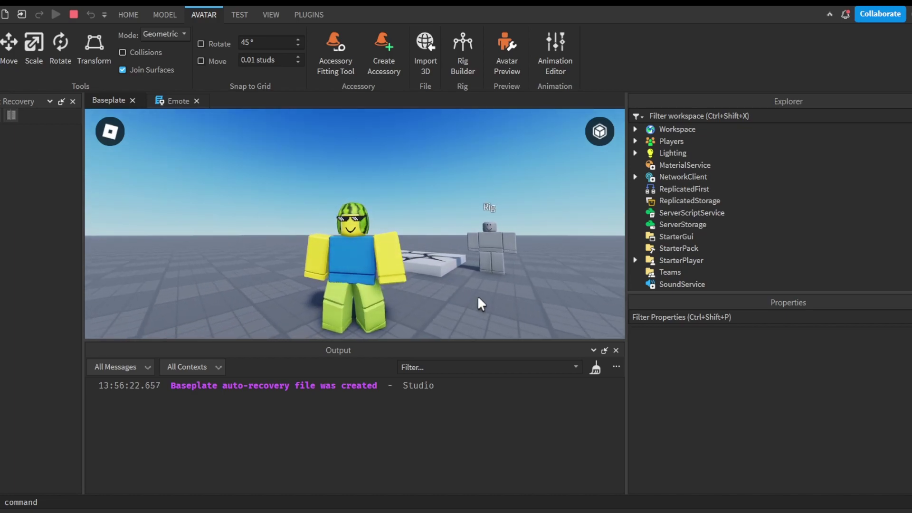
pyautogui.moveTo(499, 288); pyautogui.dragTo(499, 288, button='right')
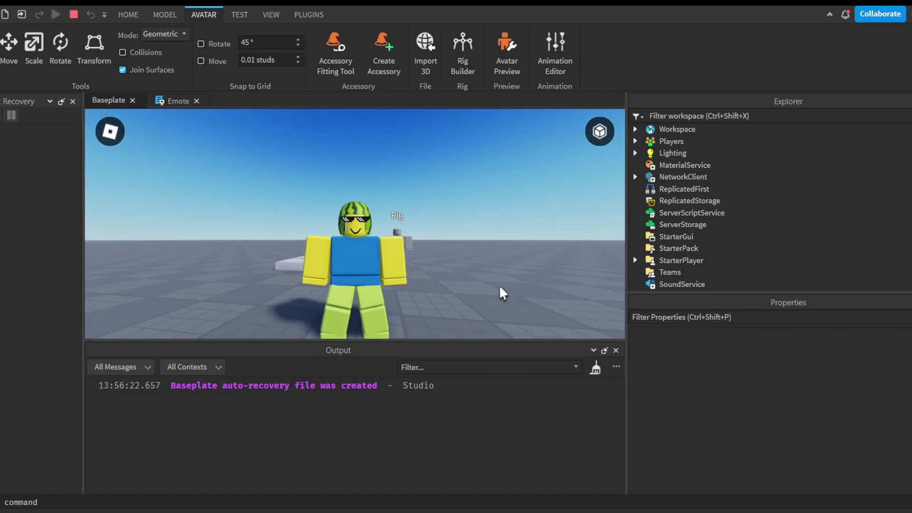